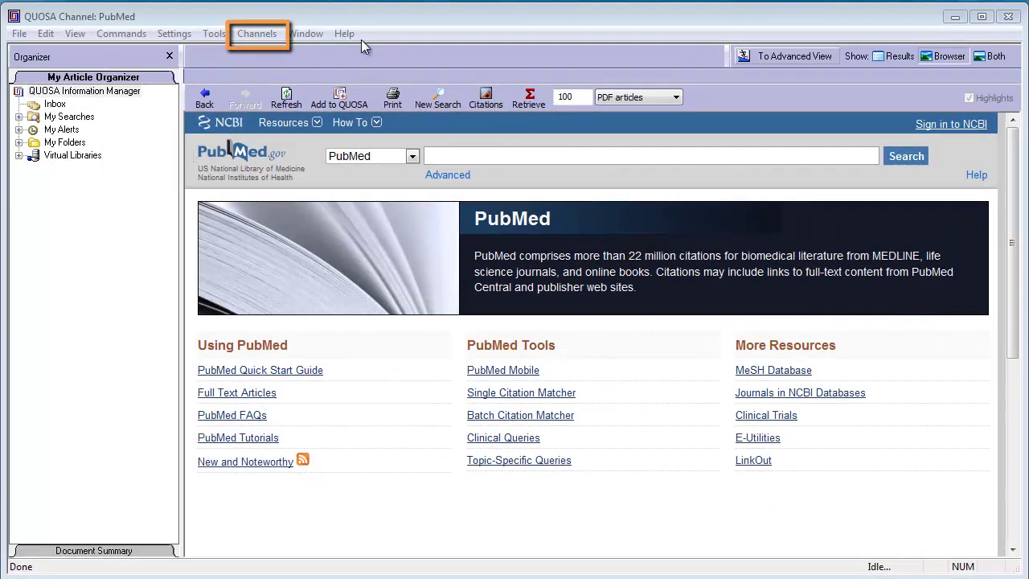
Search the PubMed channel for 'dark chocolate', returning 209 results.
{"action": "left_click", "coordinate": [258, 38]}
{"action": "left_click", "coordinate": [270, 67]}
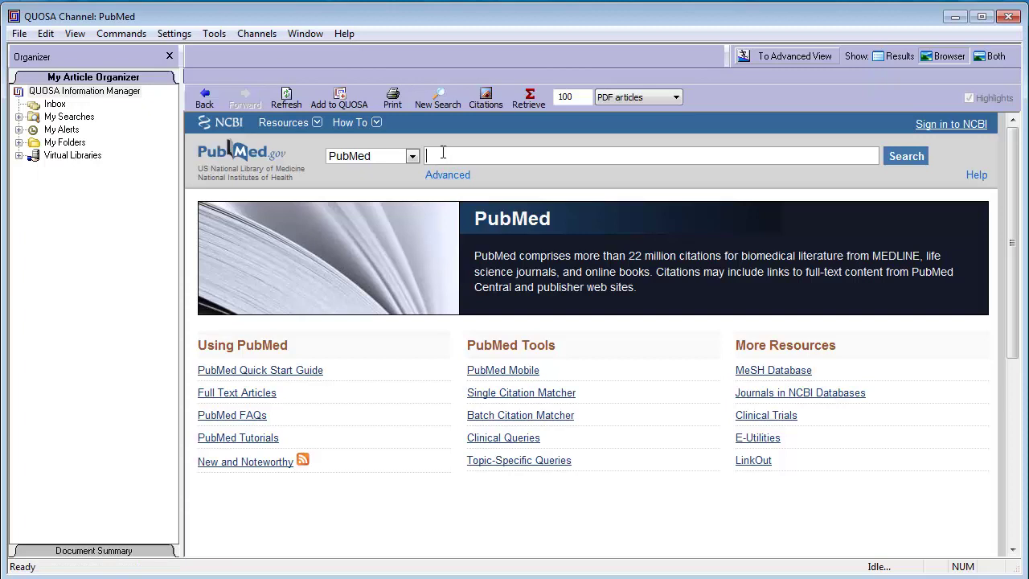
{"action": "type", "text": "dark c"}
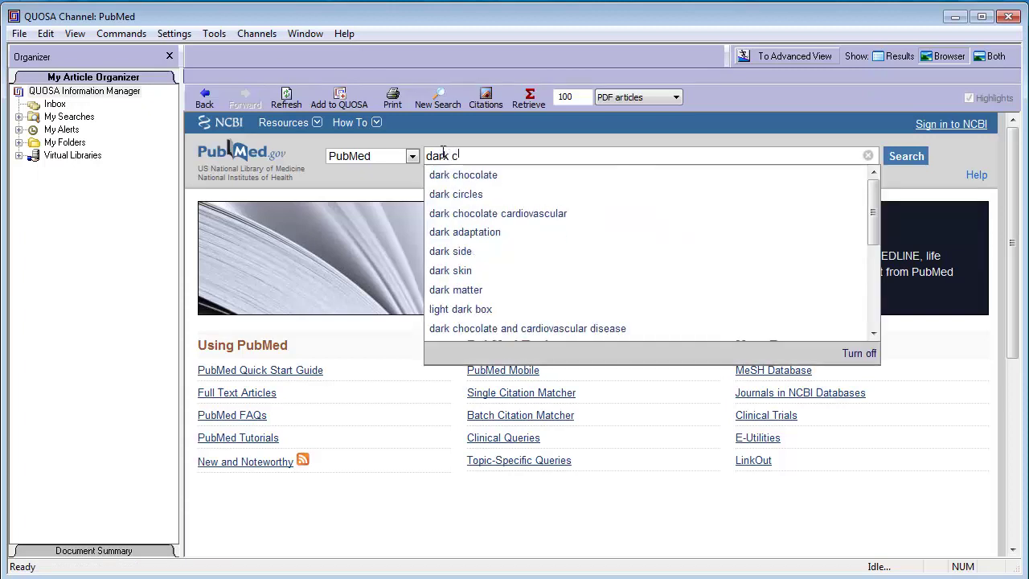
{"action": "type", "text": "hocolate"}
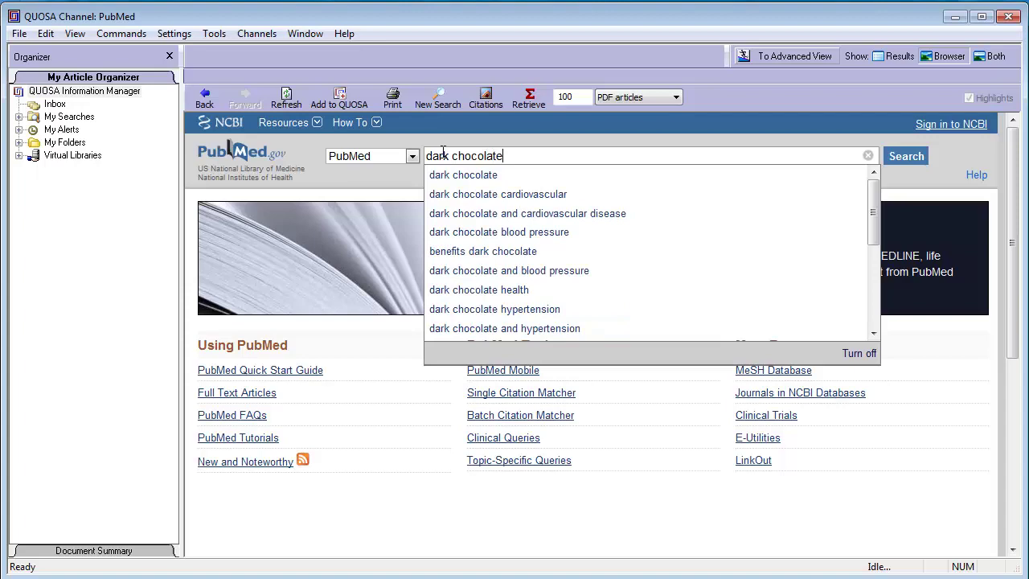
{"action": "left_click", "coordinate": [917, 158]}
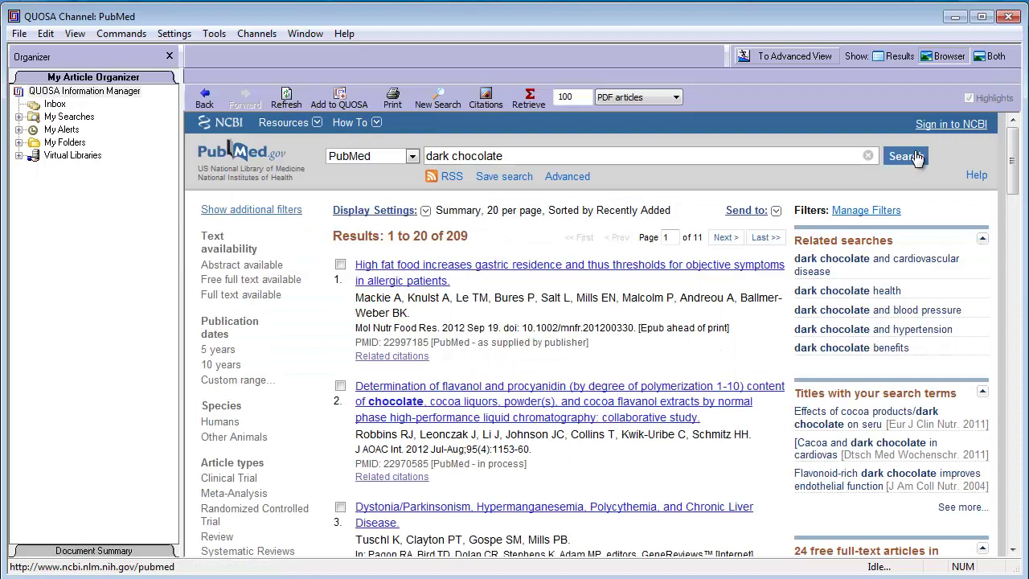
{"action": "left_click", "coordinate": [677, 97]}
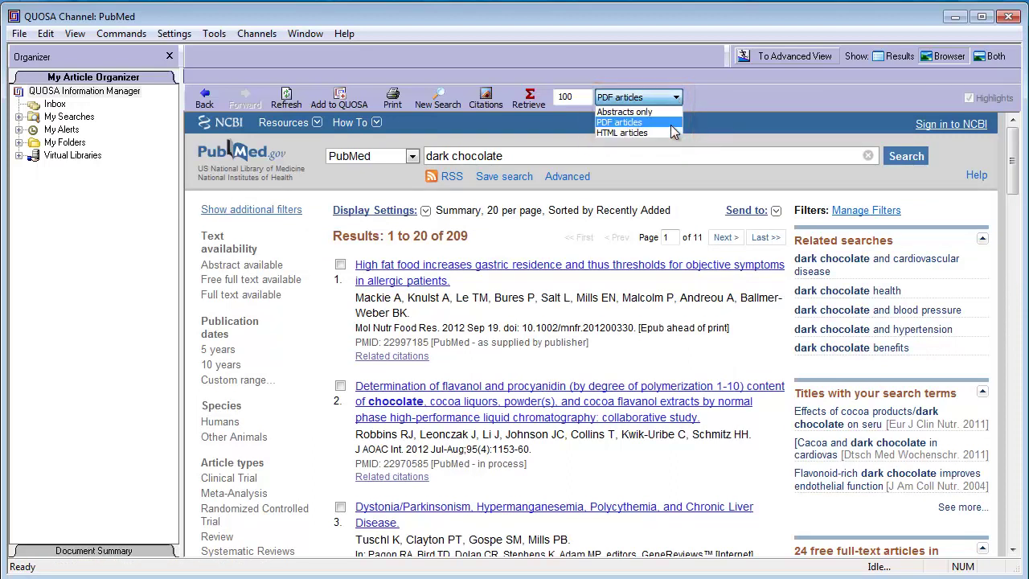
{"action": "left_click", "coordinate": [671, 122]}
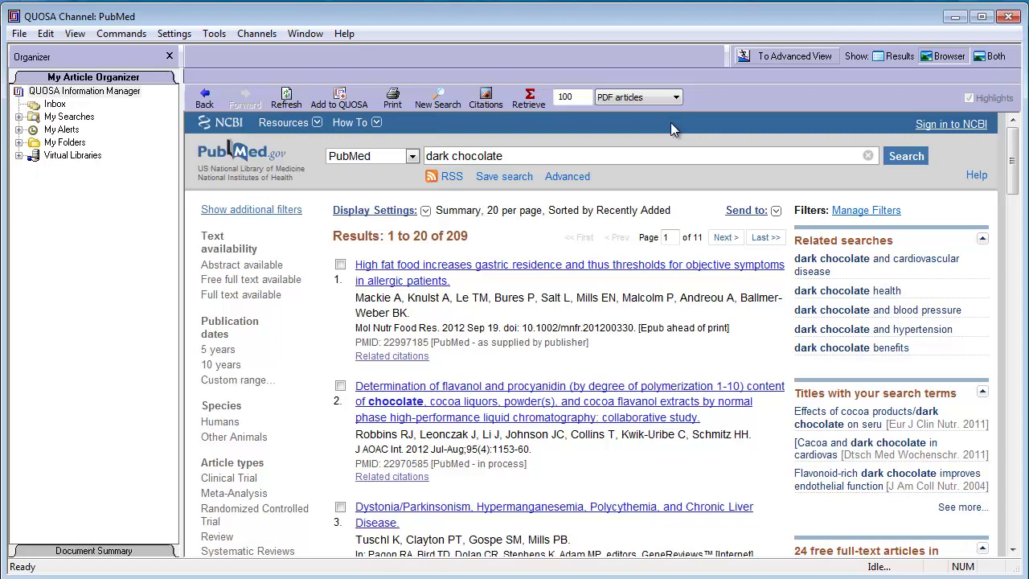
Tick and untick the first and third results, then set the retrieval count to 25.
{"action": "left_click", "coordinate": [340, 264]}
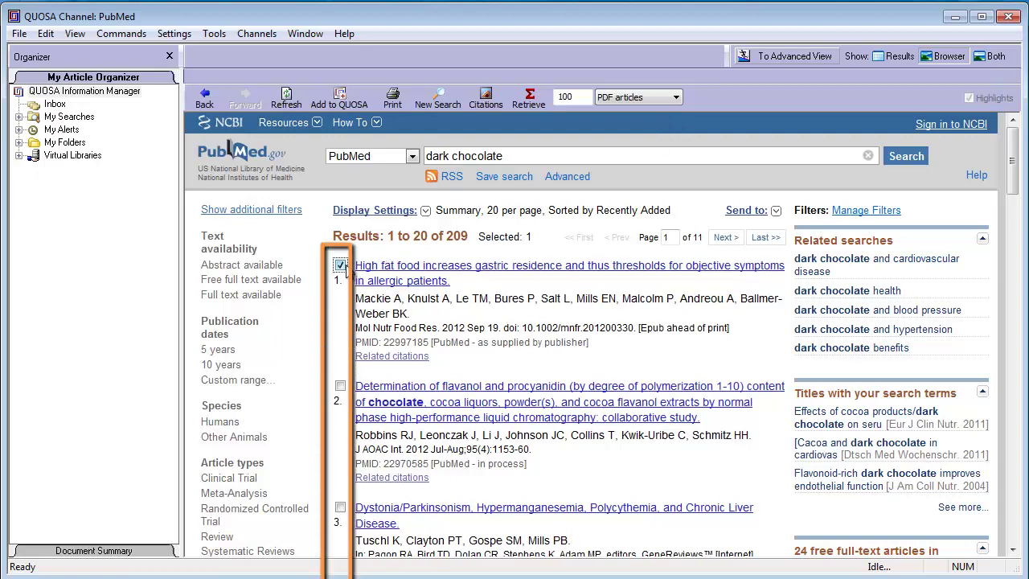
{"action": "left_click", "coordinate": [340, 507]}
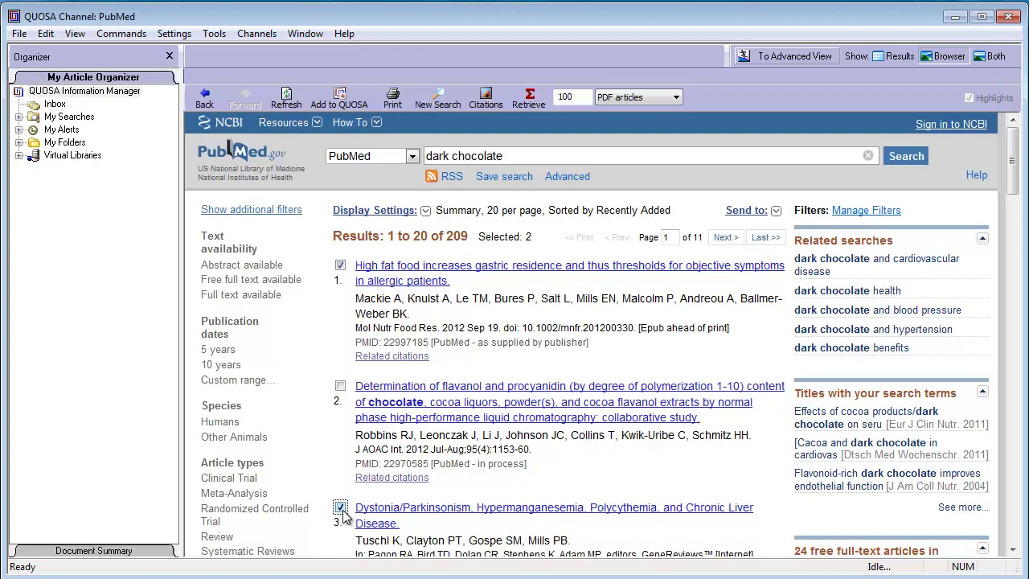
{"action": "left_click", "coordinate": [340, 507]}
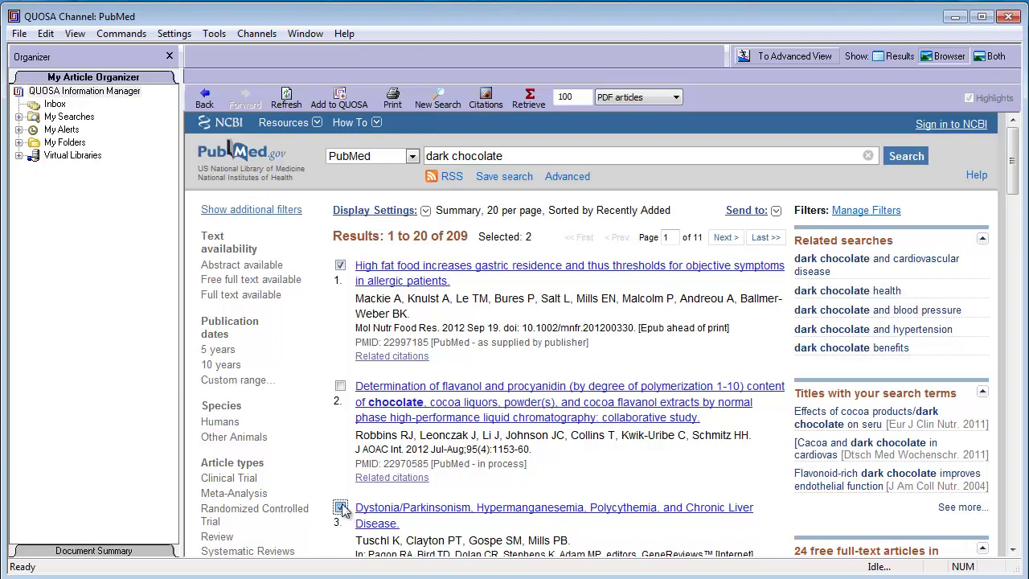
{"action": "left_click", "coordinate": [340, 266]}
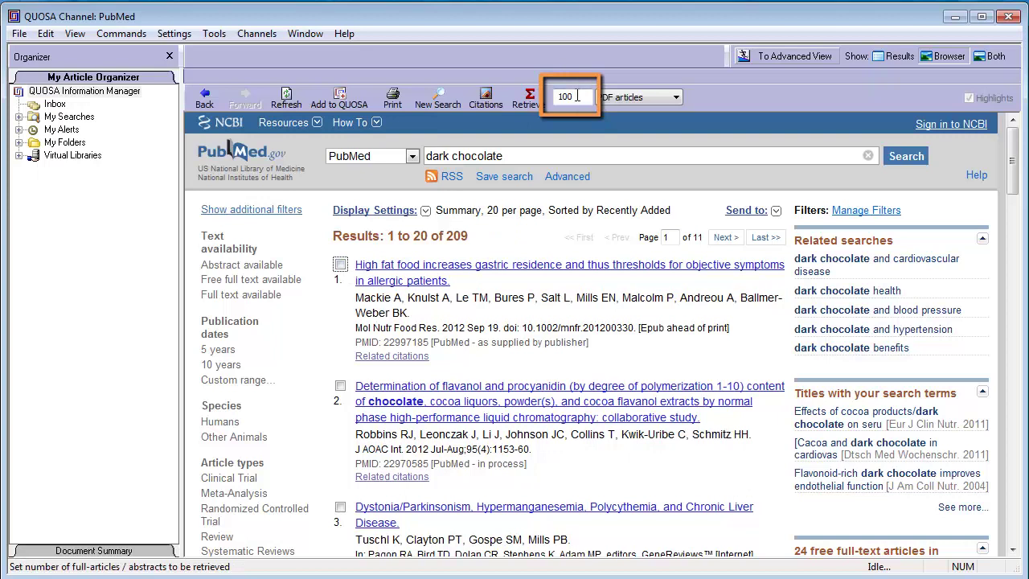
{"action": "double_click", "coordinate": [567, 97]}
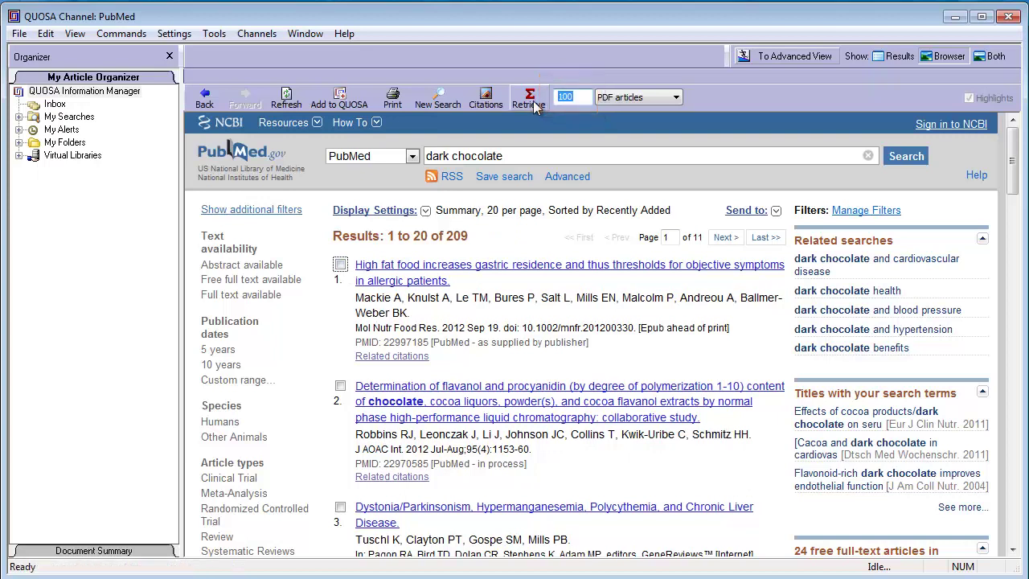
{"action": "type", "text": "25"}
Retrieve the 25 dark chocolate articles into the results pane.
{"action": "left_click", "coordinate": [533, 100]}
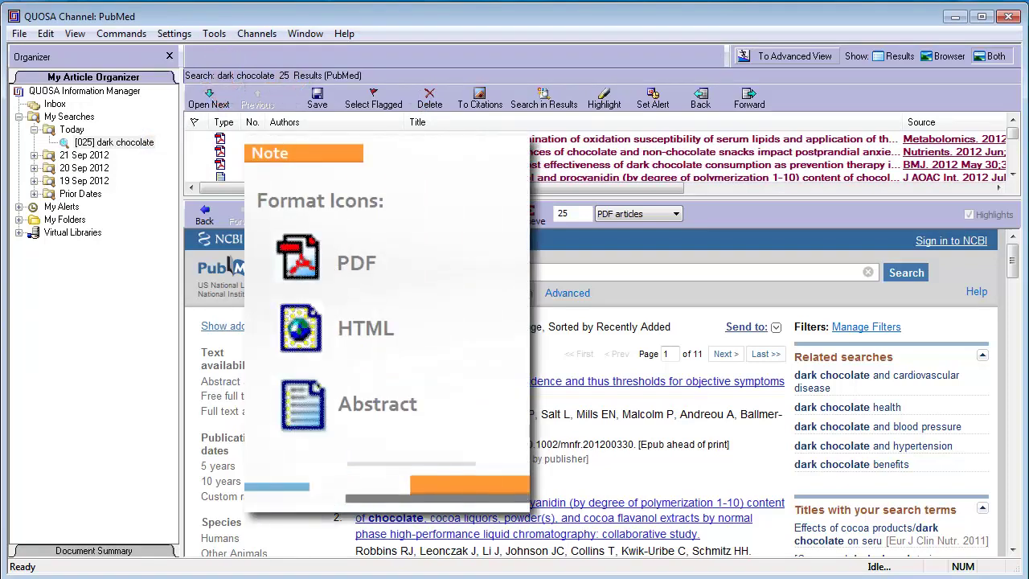
Sort by type and author, move the Type column beside No., and sort PDFs first.
{"action": "left_click", "coordinate": [225, 121]}
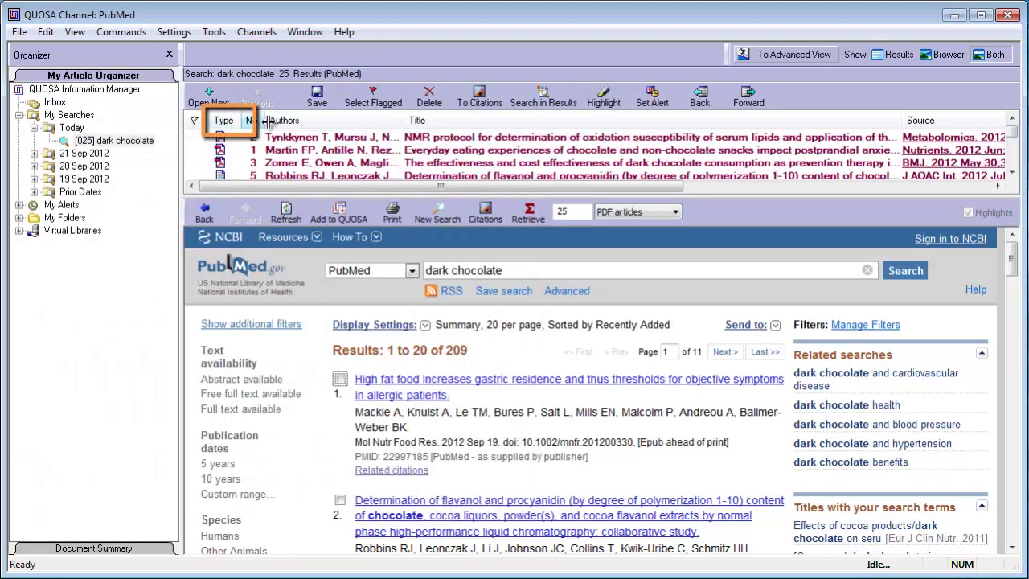
{"action": "left_click", "coordinate": [277, 122]}
{"action": "left_click", "coordinate": [281, 124]}
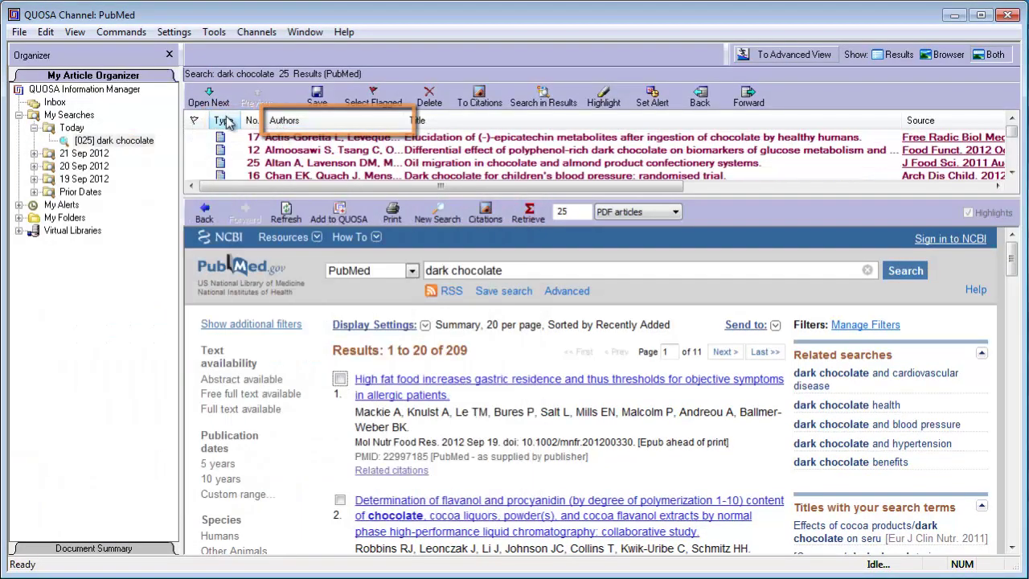
{"action": "left_click_drag", "start_coordinate": [223, 121], "coordinate": [247, 120]}
{"action": "left_click", "coordinate": [247, 121]}
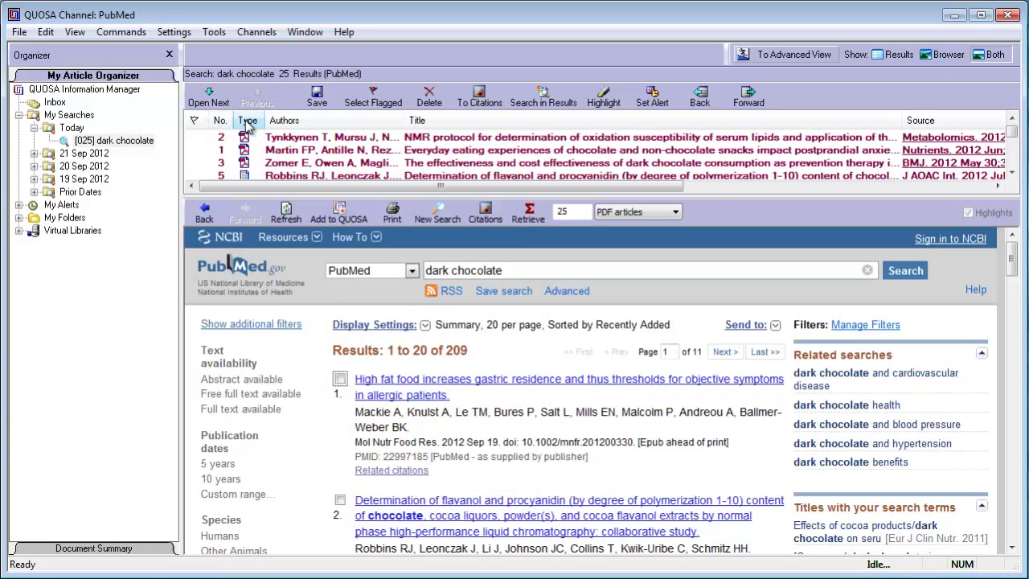
Open the NMR protocol article, step to the next and back, and view its document properties.
{"action": "left_click", "coordinate": [296, 138]}
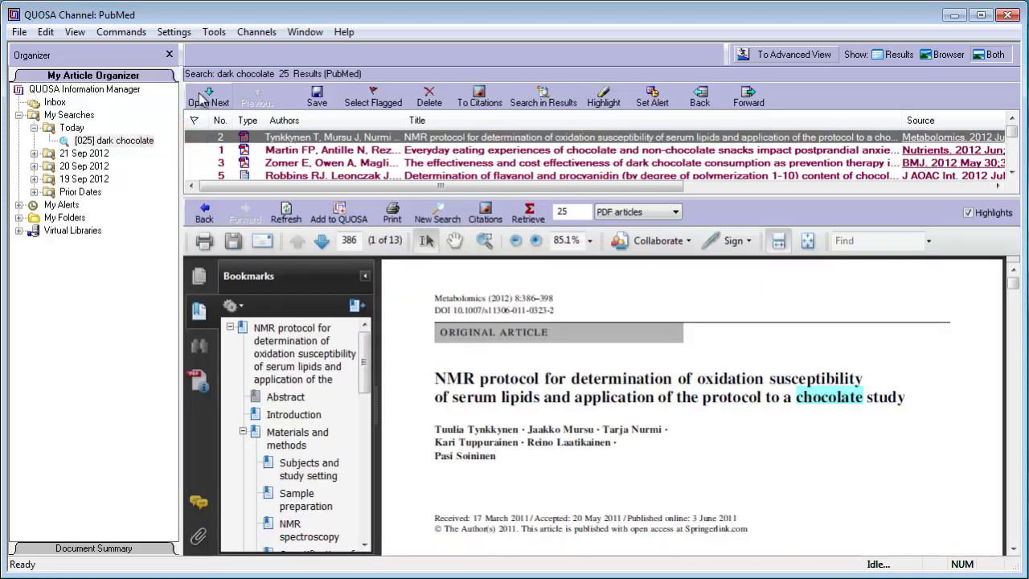
{"action": "left_click", "coordinate": [206, 99]}
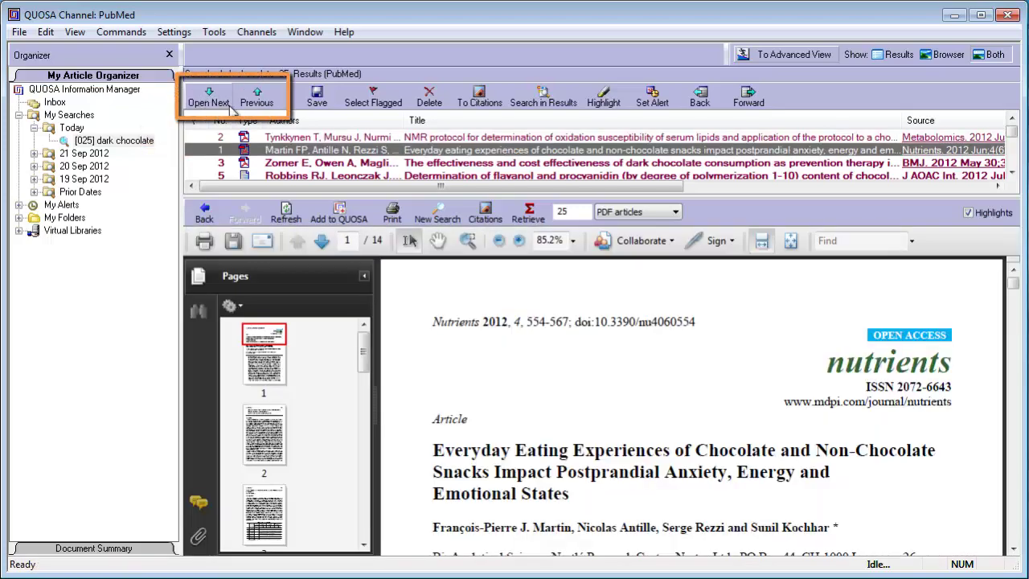
{"action": "left_click", "coordinate": [250, 108]}
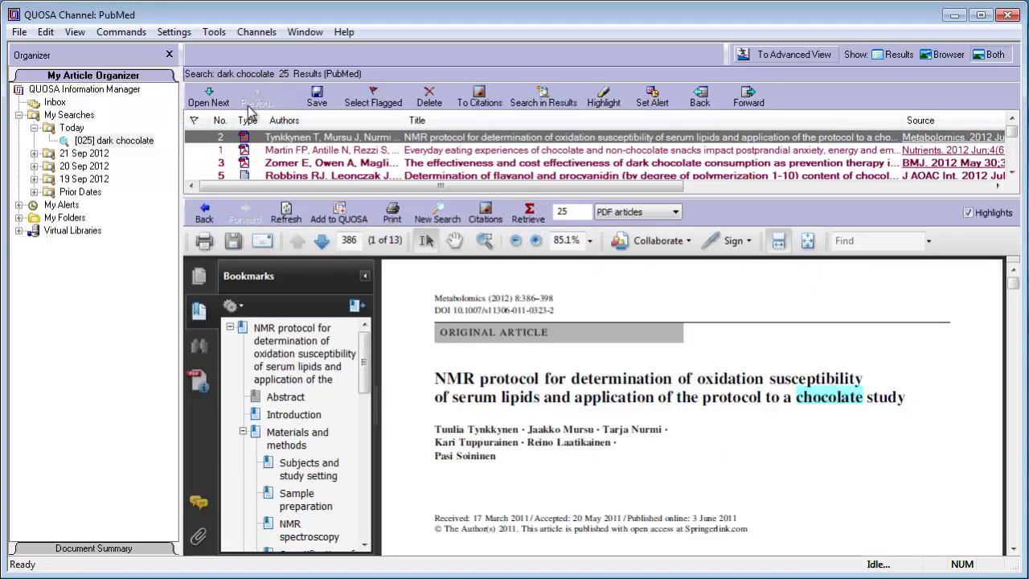
{"action": "right_click", "coordinate": [407, 138]}
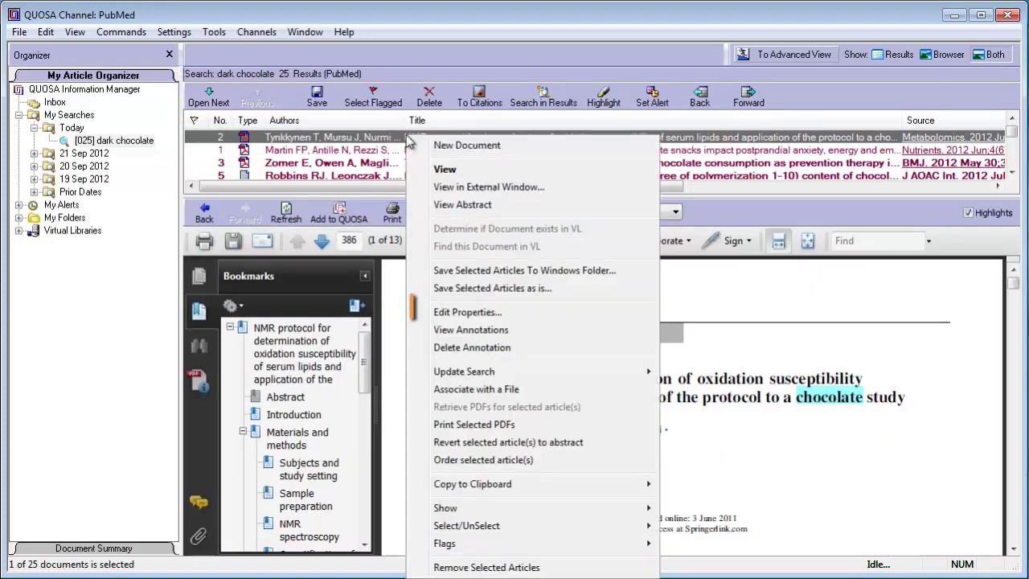
{"action": "left_click", "coordinate": [462, 313]}
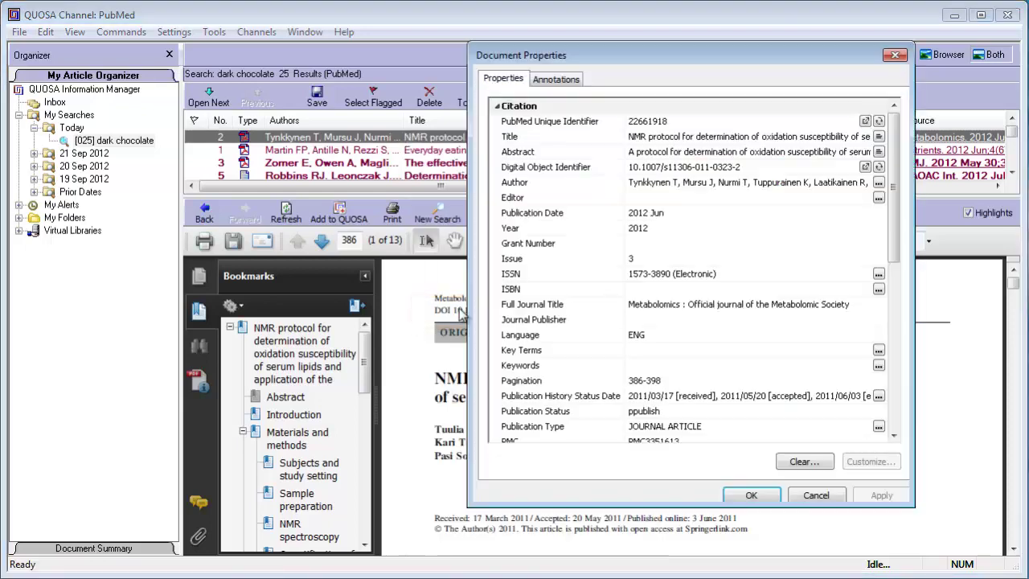
{"action": "left_click", "coordinate": [895, 55]}
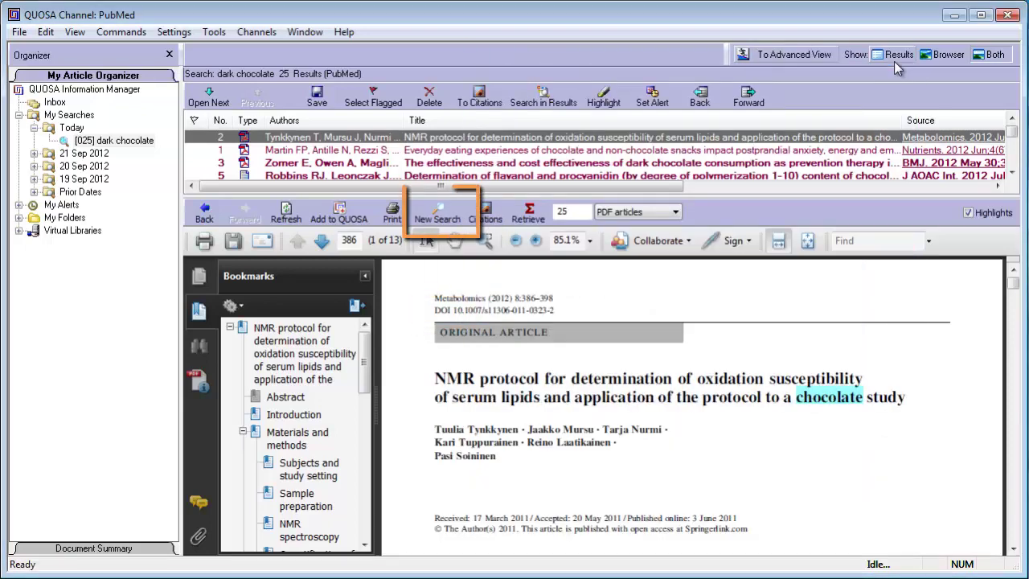
Start a new search, then reopen the saved '[025] dark chocolate' search under Today.
{"action": "left_click", "coordinate": [438, 213]}
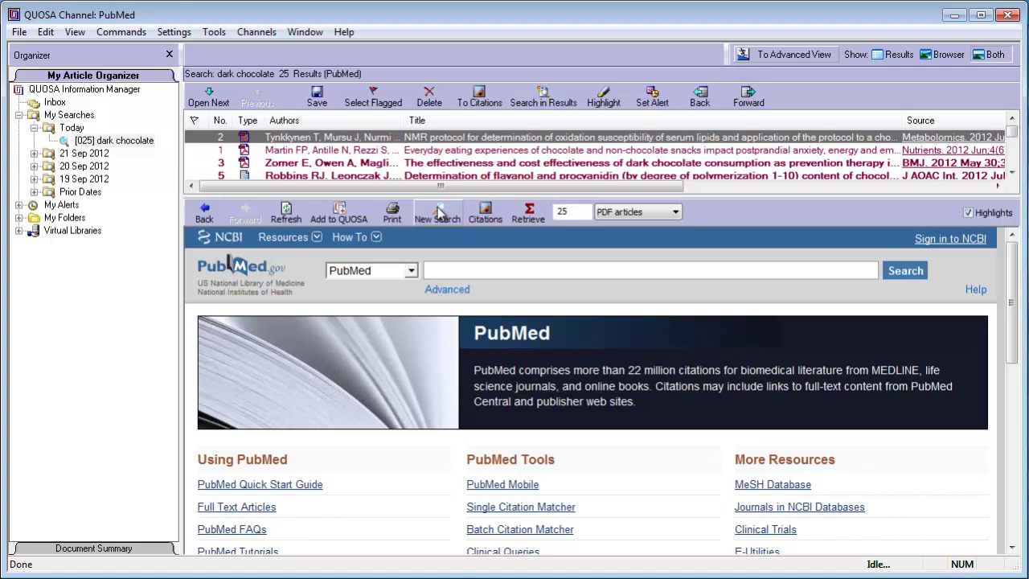
{"action": "left_click", "coordinate": [161, 143]}
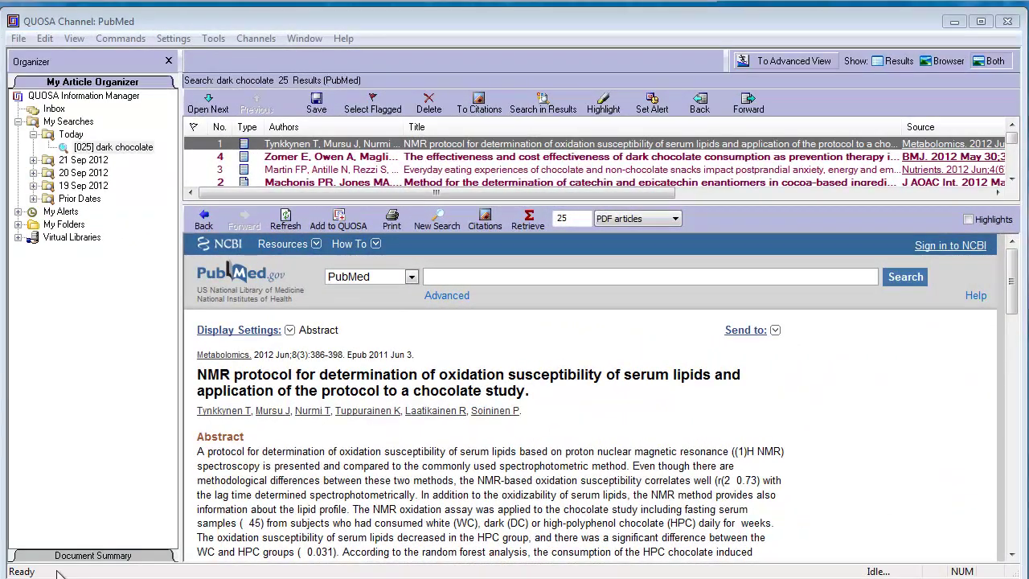
Switch the retrieval format to Abstracts only and flag the NMR protocol and cost-effectiveness articles.
{"action": "left_click", "coordinate": [676, 212]}
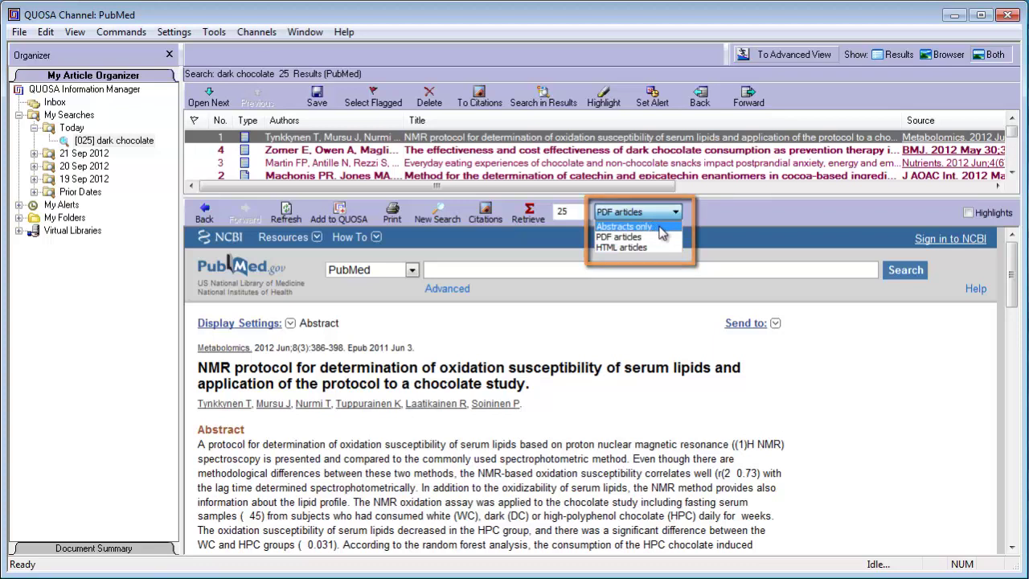
{"action": "left_click", "coordinate": [659, 228]}
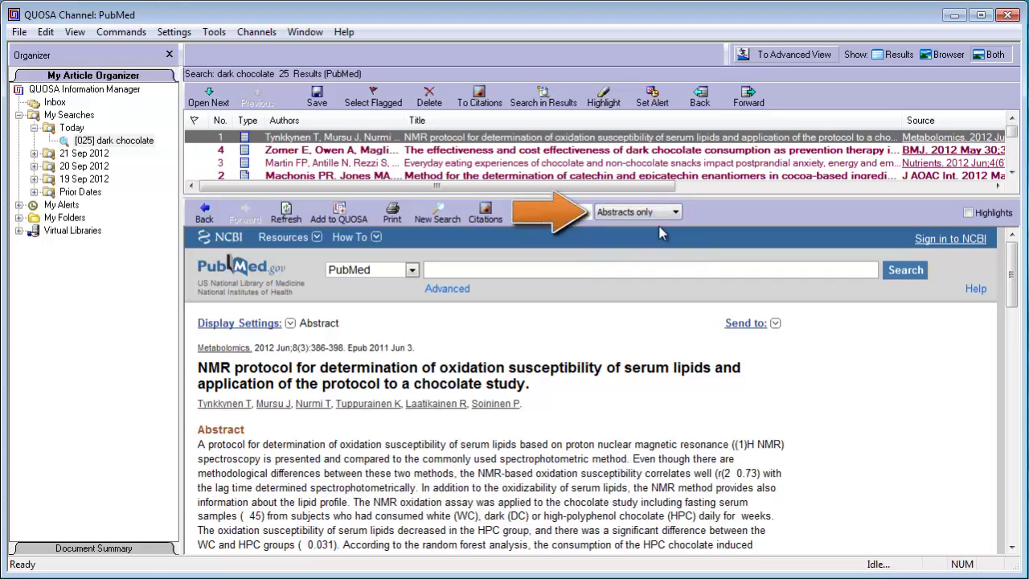
{"action": "left_click", "coordinate": [194, 138]}
{"action": "left_click", "coordinate": [195, 152]}
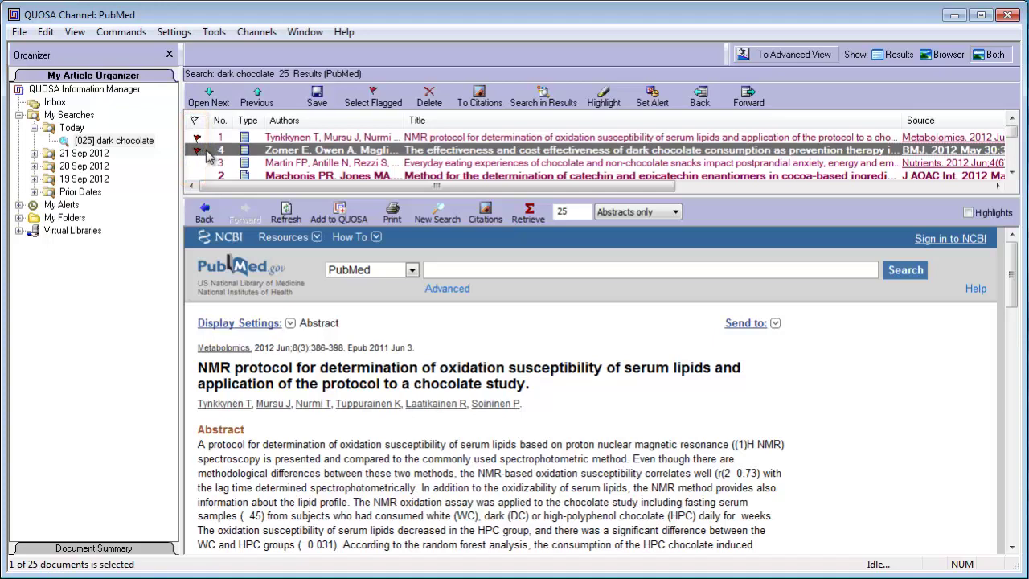
Select the flagged articles and retrieve their full-text PDFs.
{"action": "left_click", "coordinate": [375, 98]}
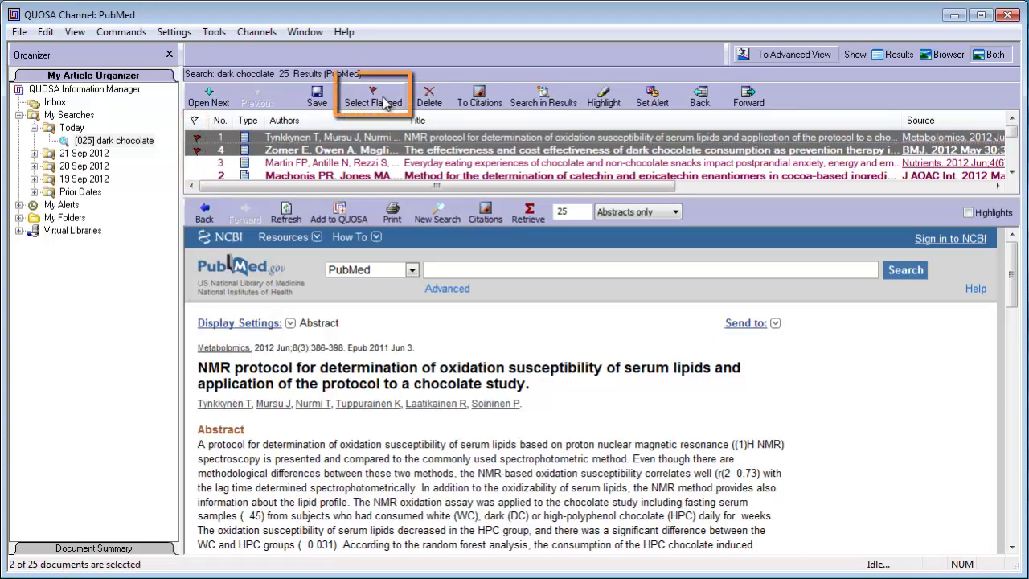
{"action": "right_click", "coordinate": [373, 148]}
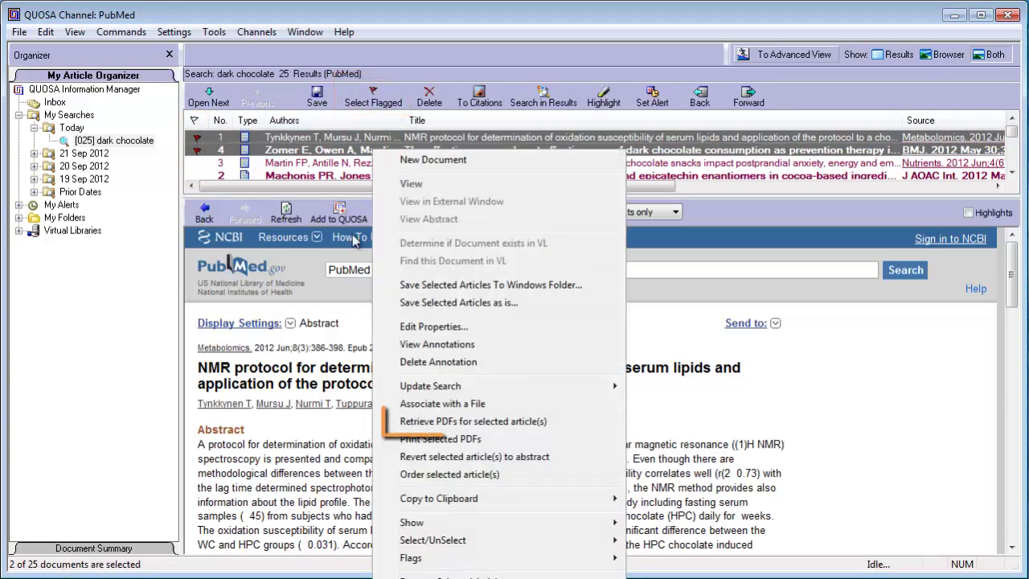
{"action": "left_click", "coordinate": [431, 423]}
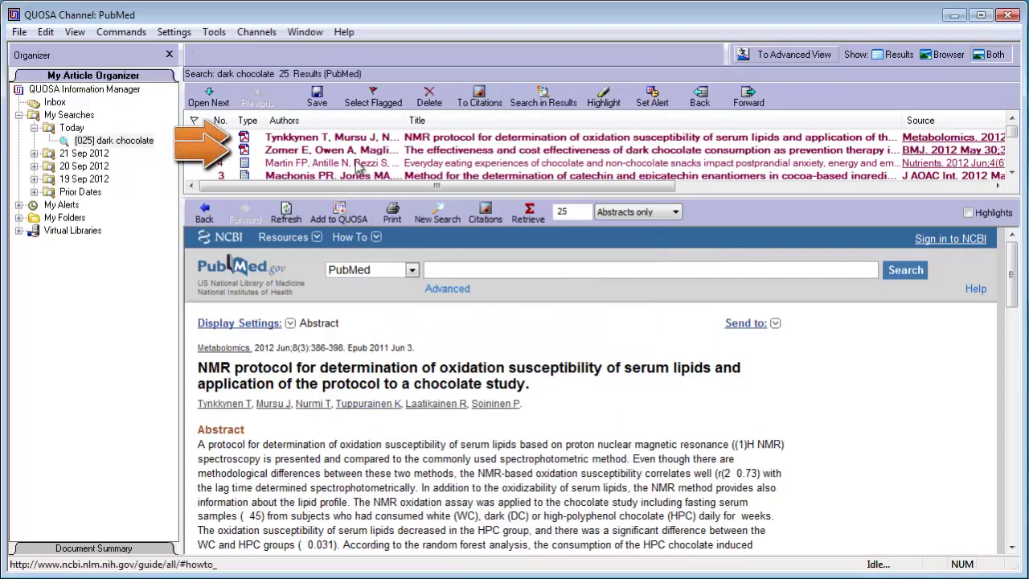
Open the NMR protocol article's newly retrieved PDF in the viewer.
{"action": "left_click", "coordinate": [382, 140]}
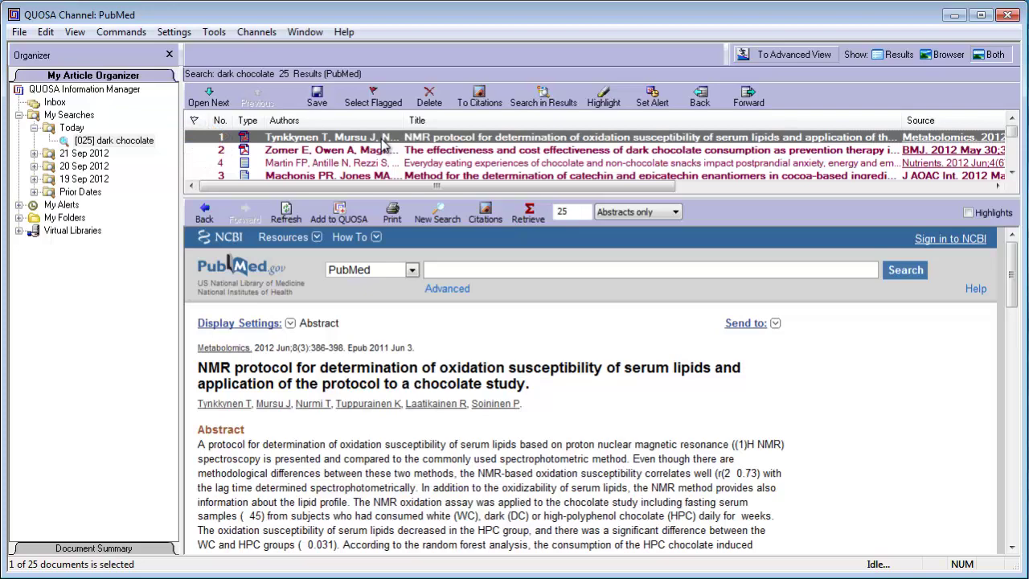
{"action": "double_click", "coordinate": [383, 140]}
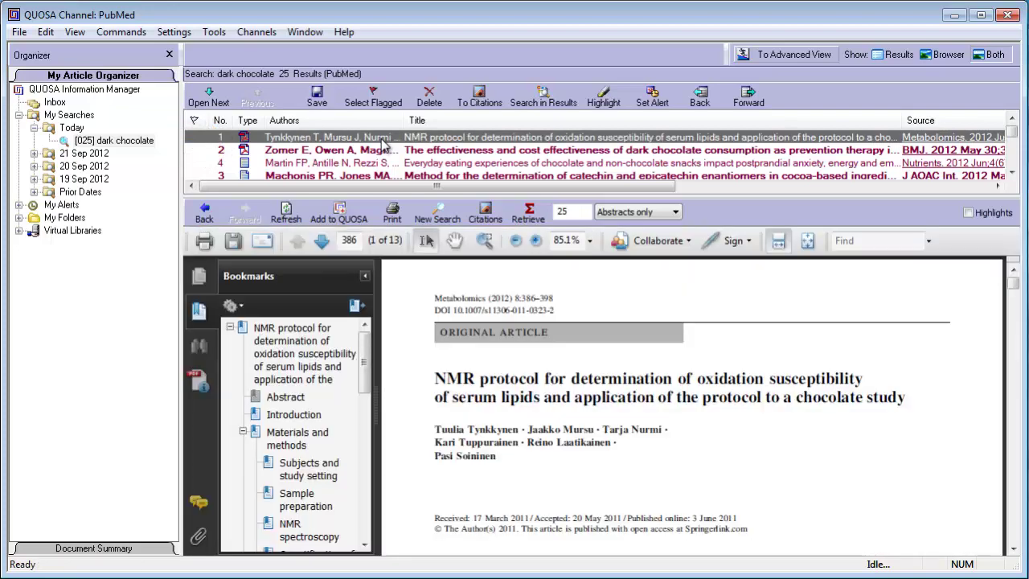